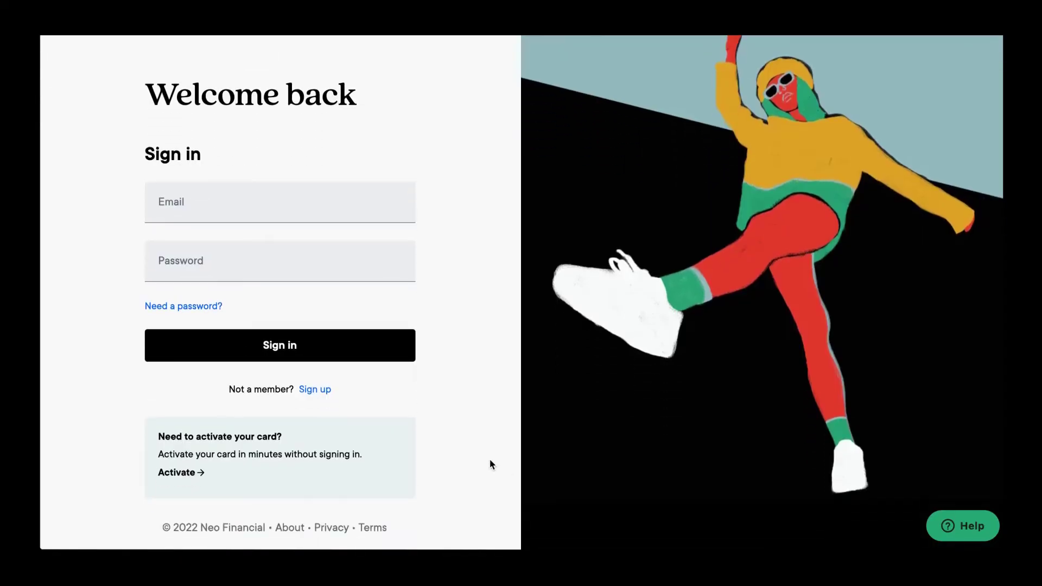
Activate the card without signing in by entering CVC, Valid Thru, card number and PIN.
{"action": "left_click", "coordinate": [177, 473]}
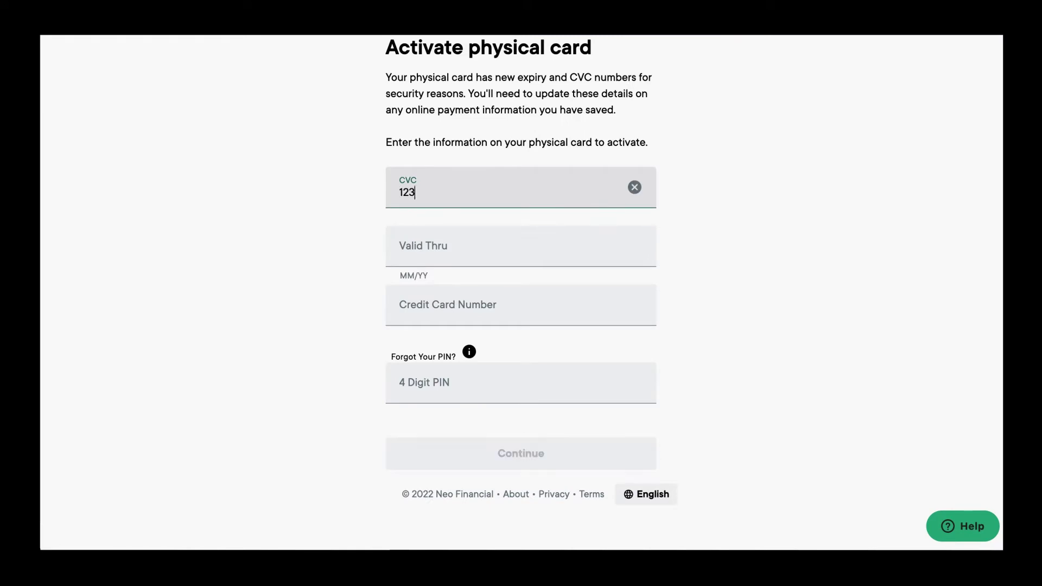
{"action": "key", "text": "Tab"}
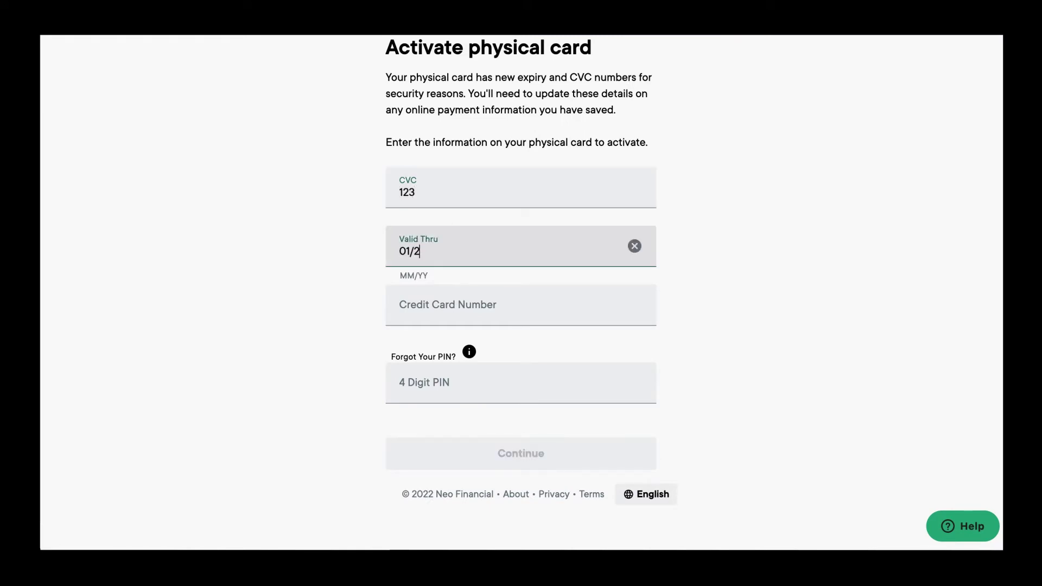
{"action": "key", "text": "Tab"}
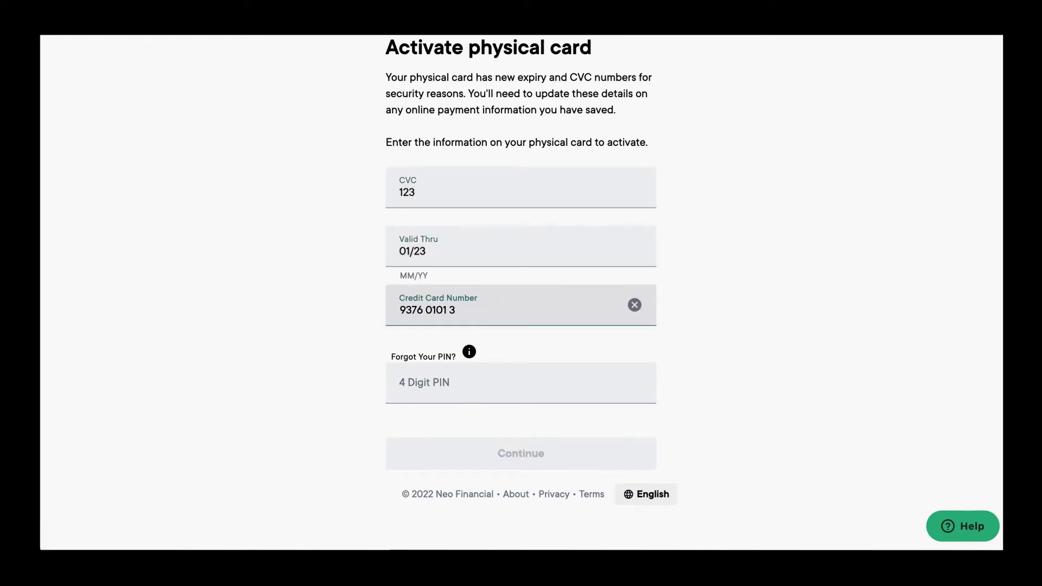
{"action": "key", "text": "Tab"}
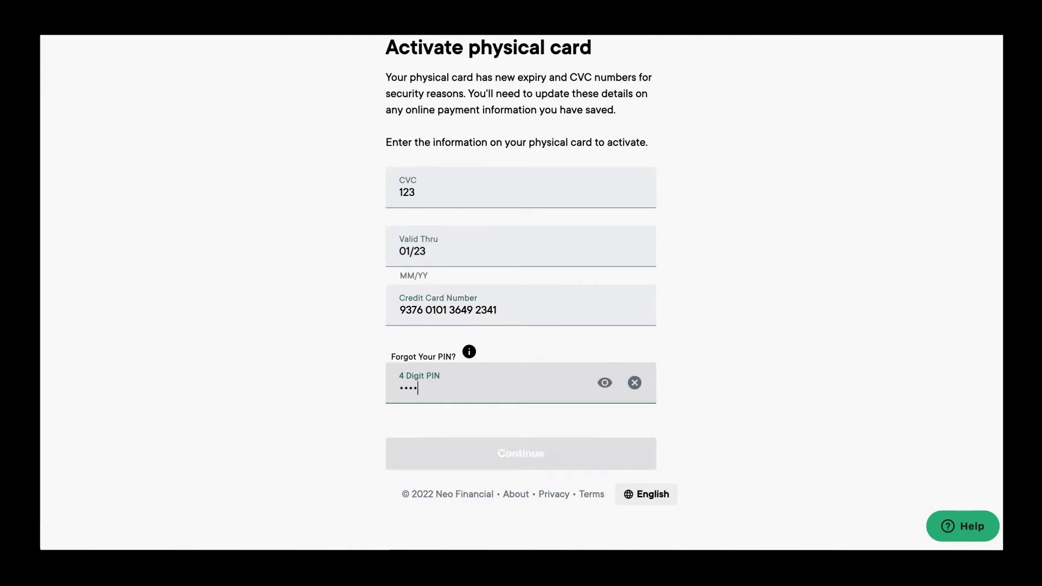
{"action": "left_click", "coordinate": [435, 452]}
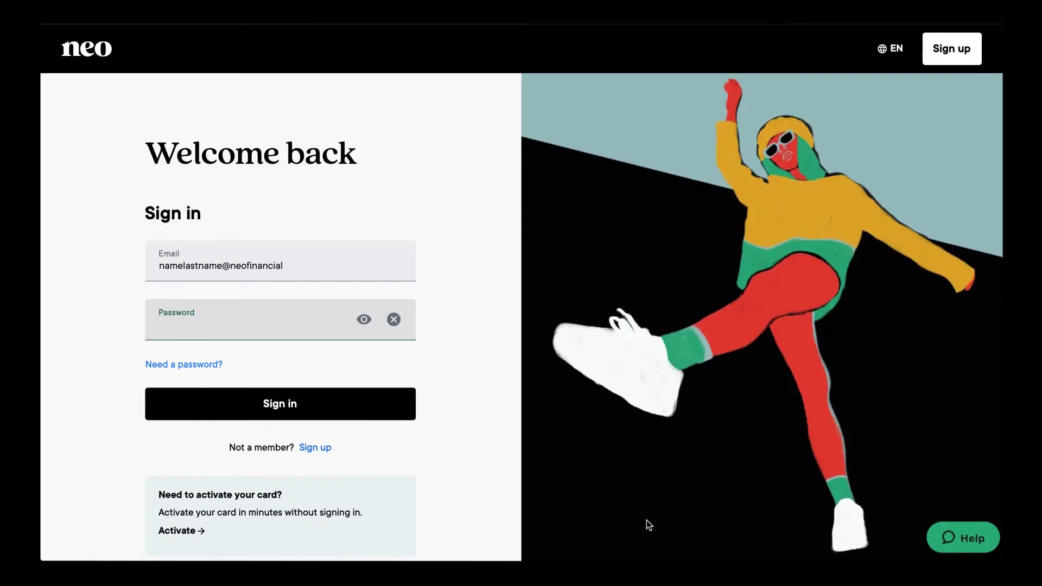
Sign in with the password, submit the 6-digit device code and choose Trust once.
{"action": "left_click", "coordinate": [328, 403]}
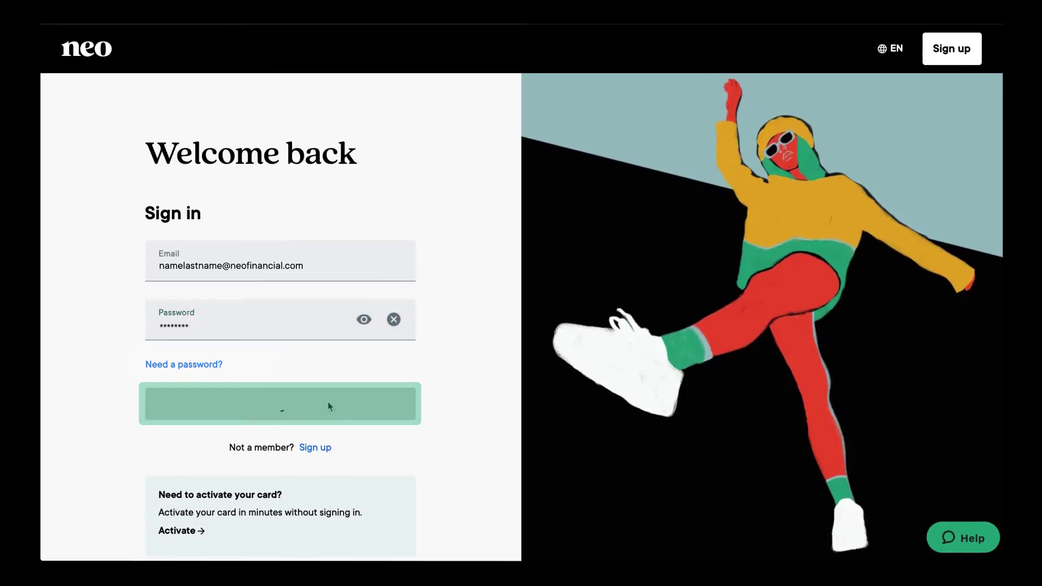
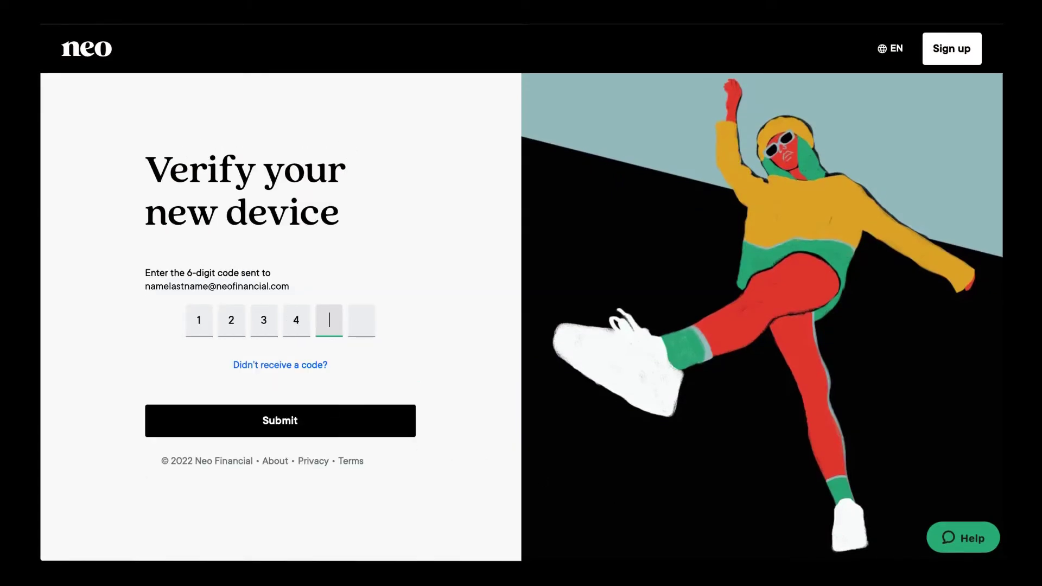
{"action": "left_click", "coordinate": [336, 420]}
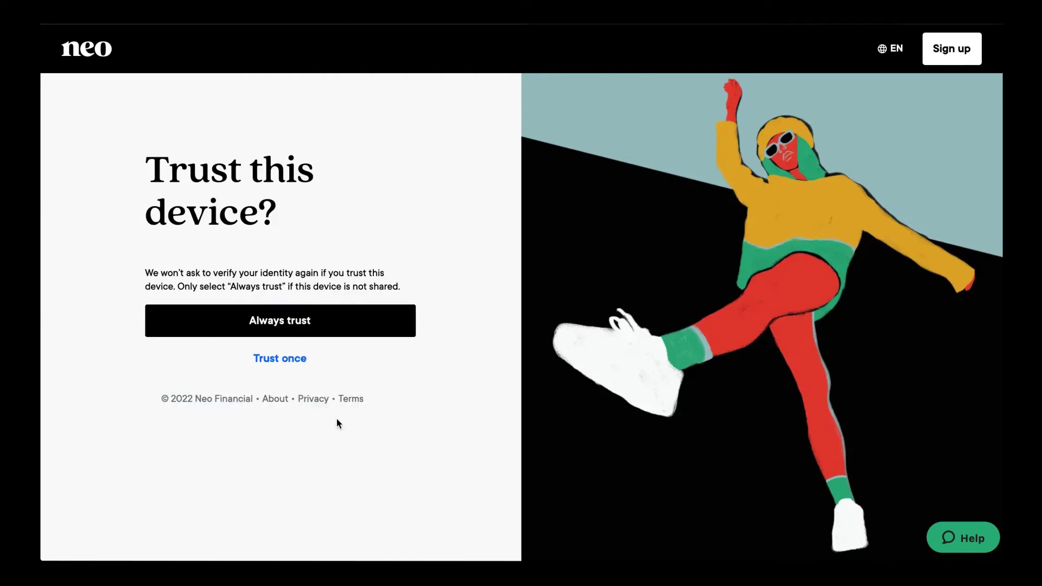
{"action": "left_click", "coordinate": [331, 362]}
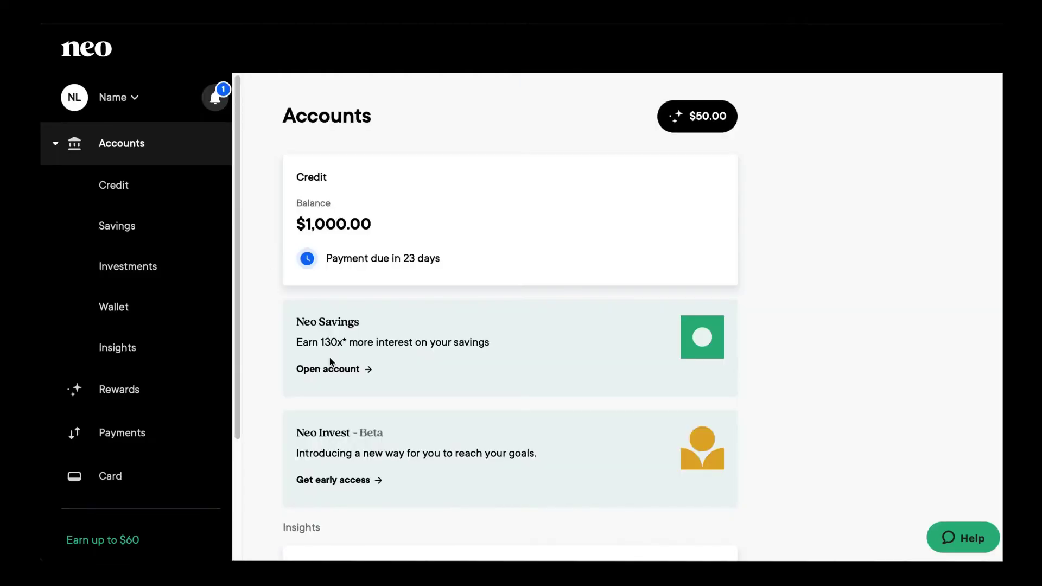
From the Card page, activate the physical card with its CVC and Valid Thru details.
{"action": "left_click", "coordinate": [195, 476]}
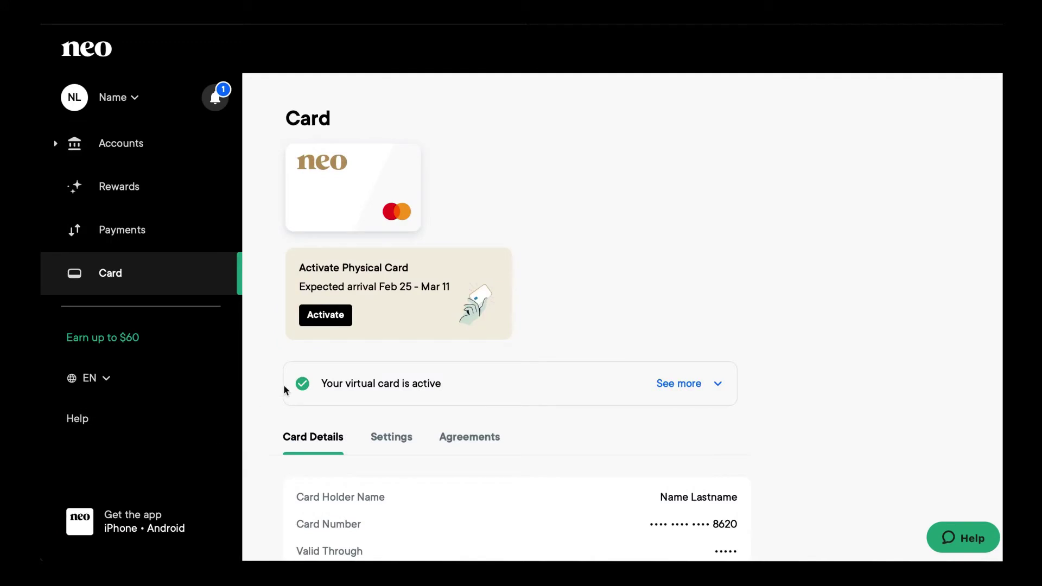
{"action": "left_click", "coordinate": [325, 315]}
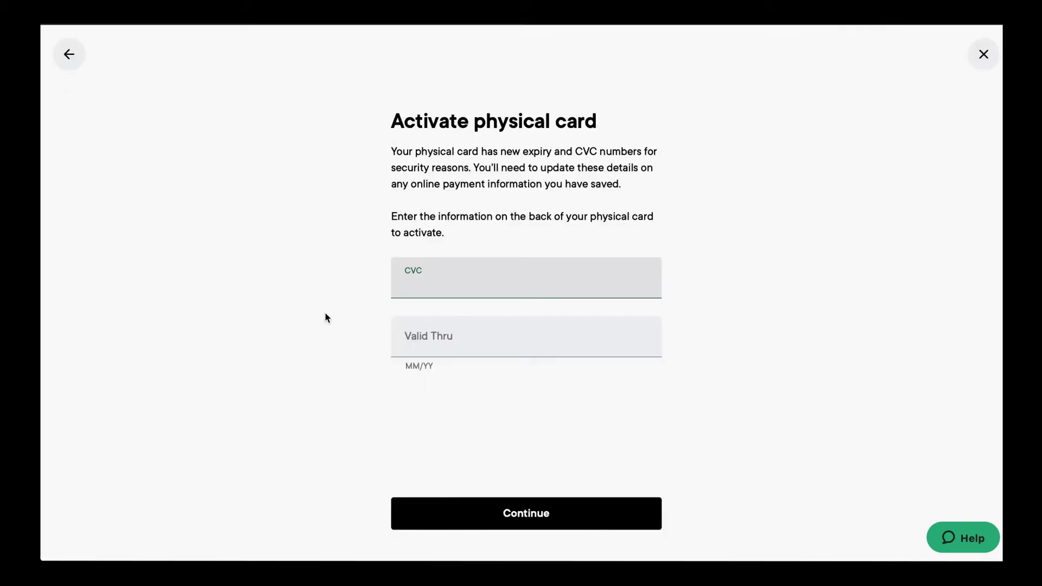
{"action": "left_click", "coordinate": [426, 333]}
{"action": "type", "text": "01/23"}
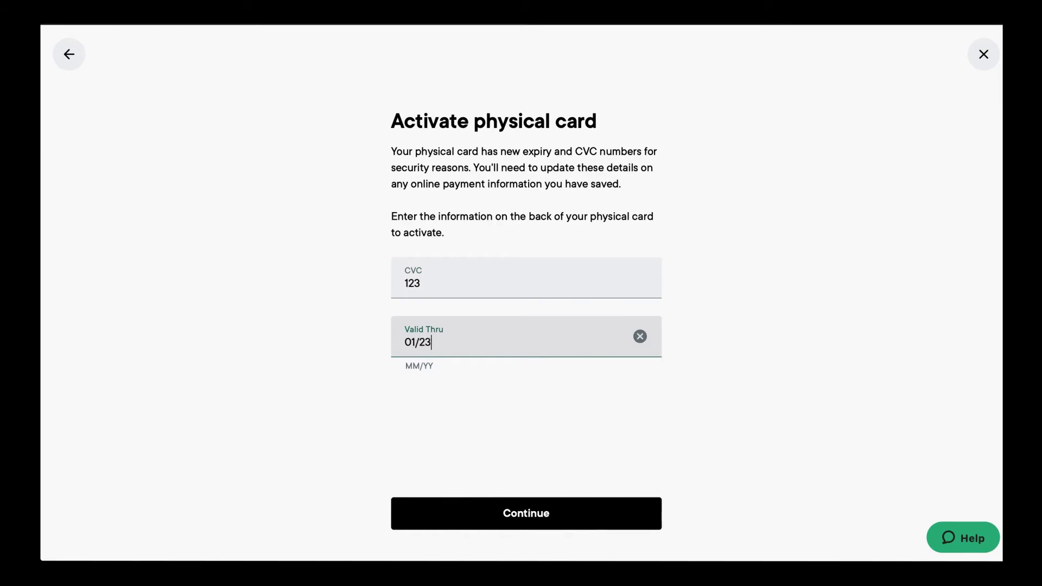
{"action": "left_click", "coordinate": [455, 513]}
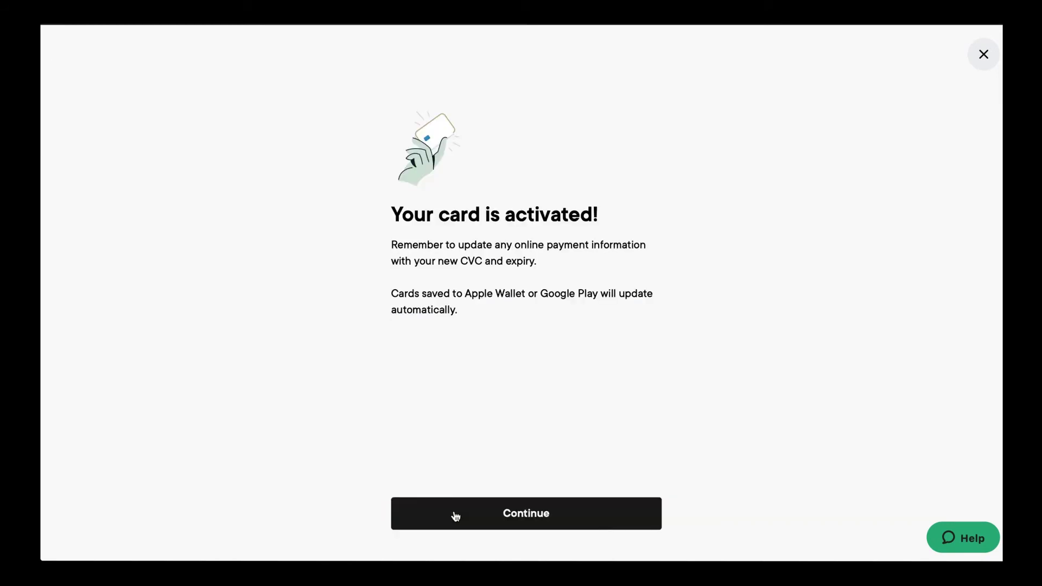
{"action": "left_click", "coordinate": [456, 515]}
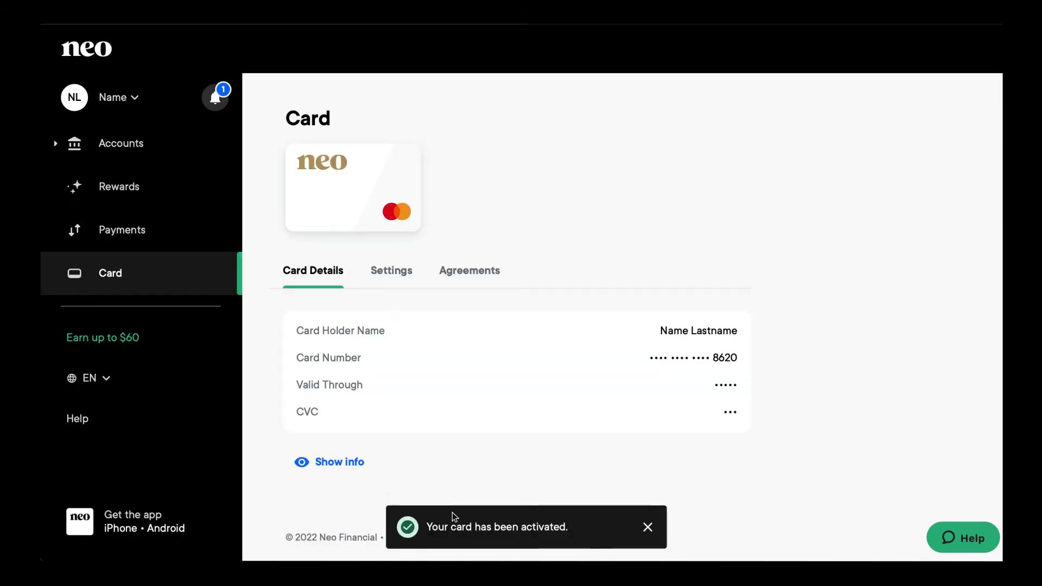
Reveal the card PIN from Settings > PIN & Security by confirming the account password.
{"action": "left_click", "coordinate": [394, 271]}
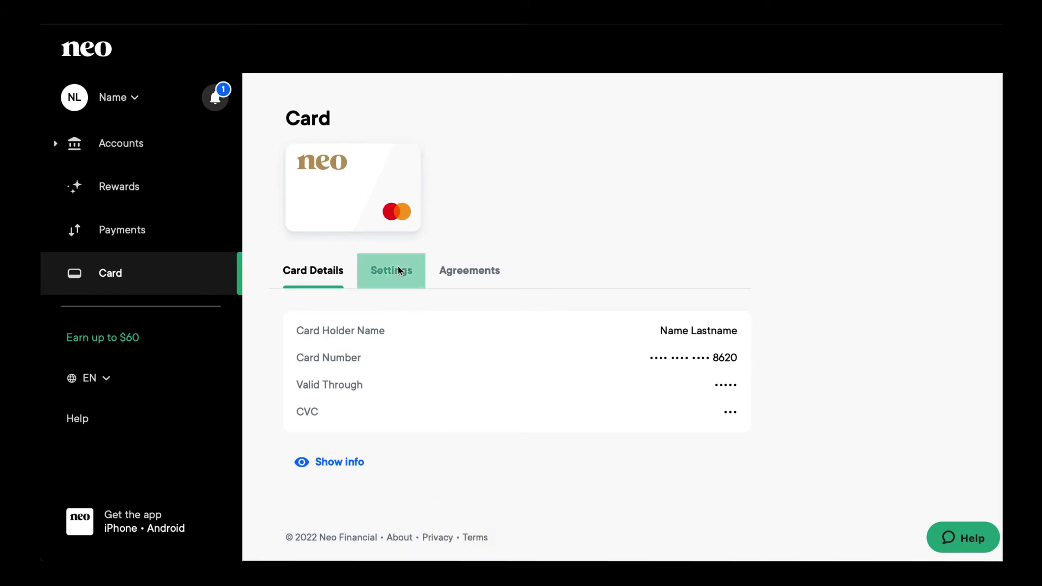
{"action": "scroll", "coordinate": [771, 338], "scroll_direction": "down", "scroll_amount": 4}
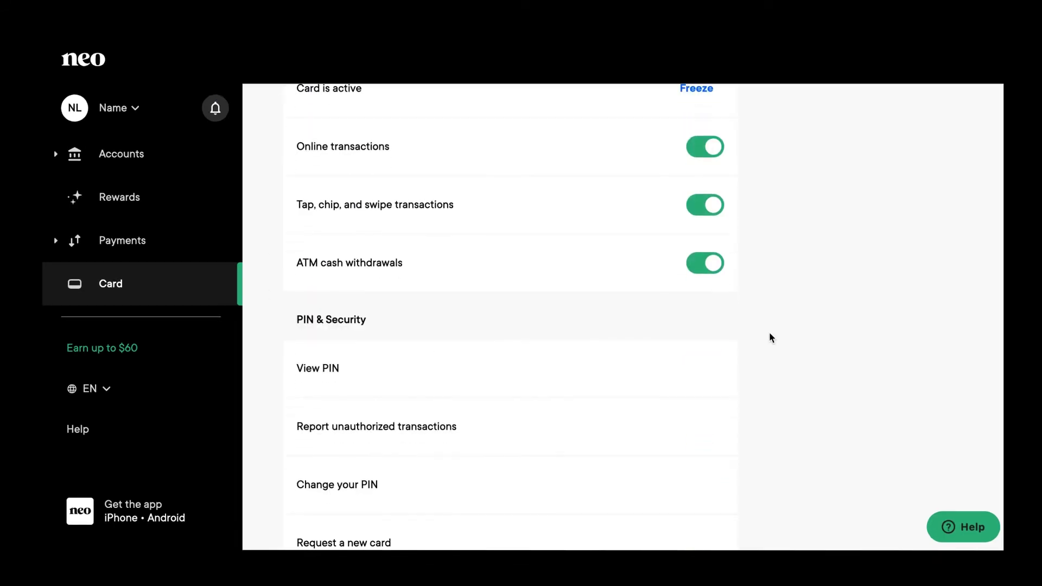
{"action": "left_click", "coordinate": [368, 368]}
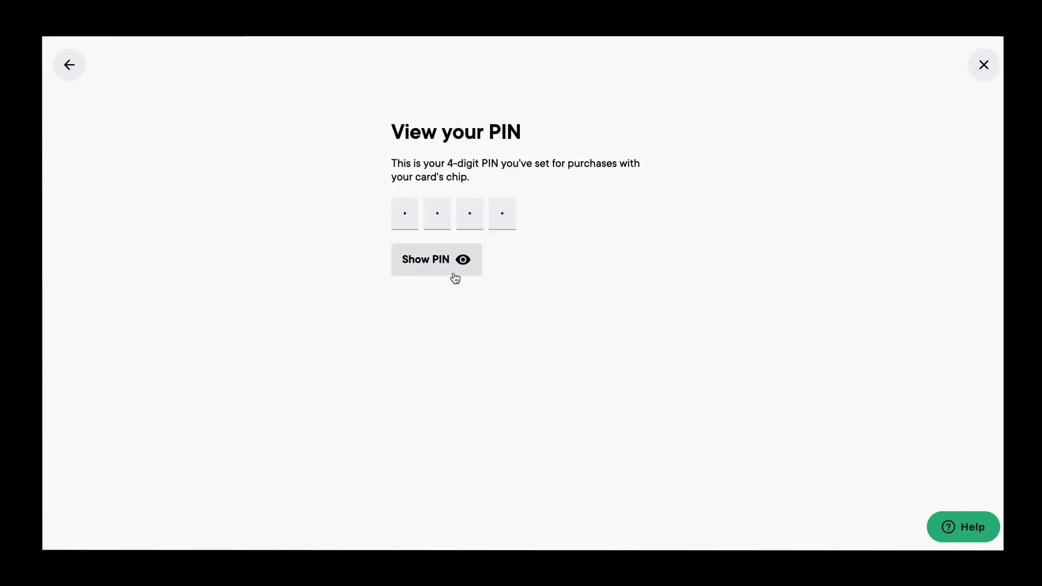
{"action": "left_click", "coordinate": [453, 274]}
{"action": "type", "text": "********"}
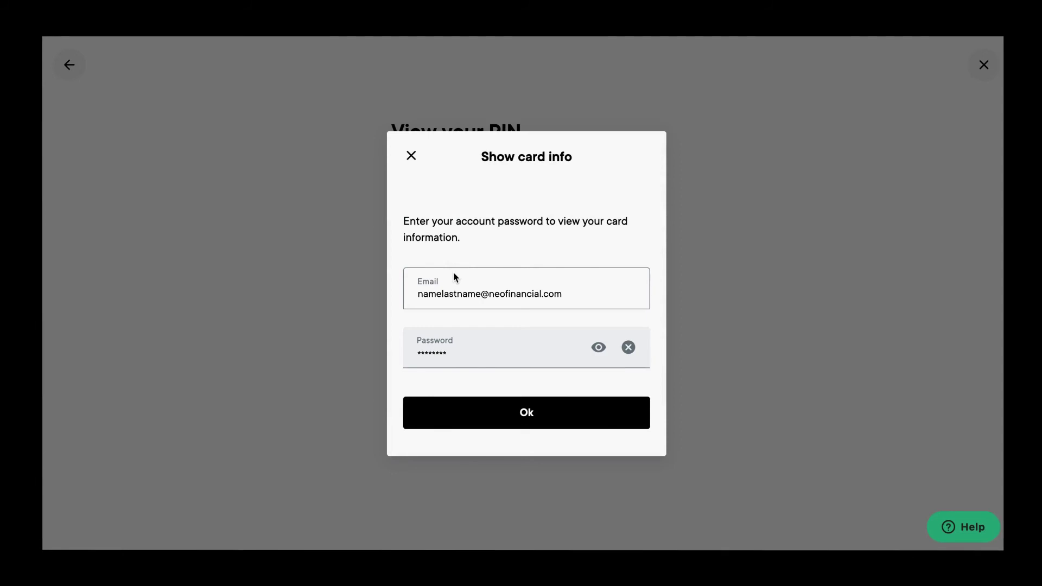
{"action": "left_click", "coordinate": [636, 412]}
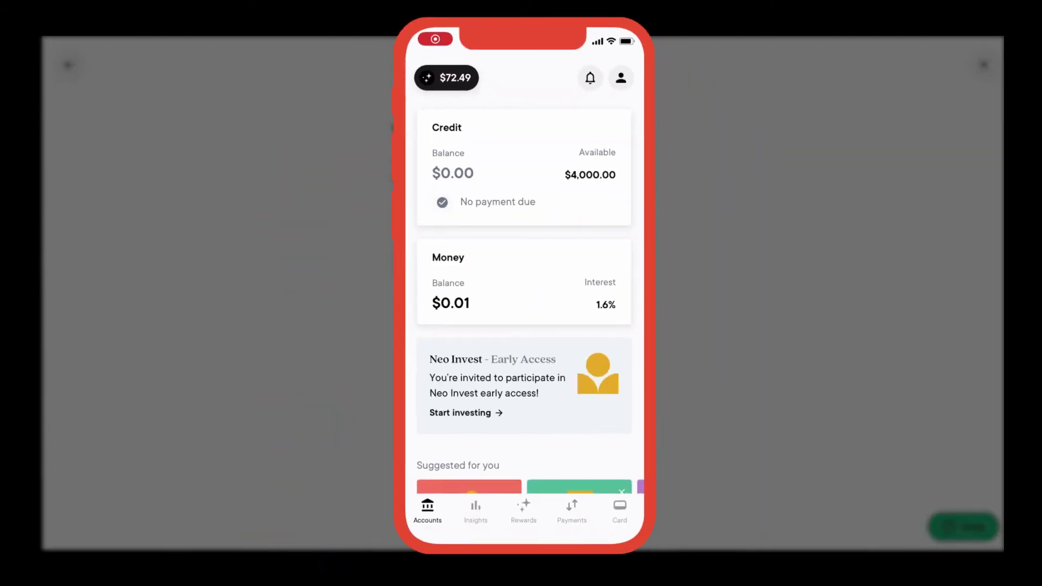
In the mobile app, show the card PIN via Card > ⋯ > View PIN with the password.
{"action": "left_click", "coordinate": [619, 511]}
{"action": "left_click", "coordinate": [619, 79]}
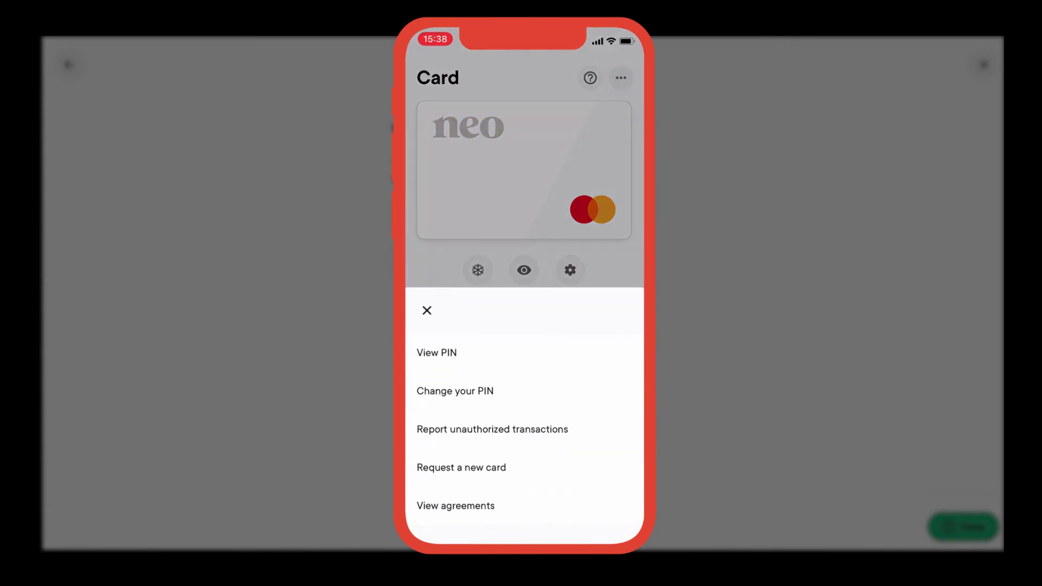
{"action": "left_click", "coordinate": [437, 353]}
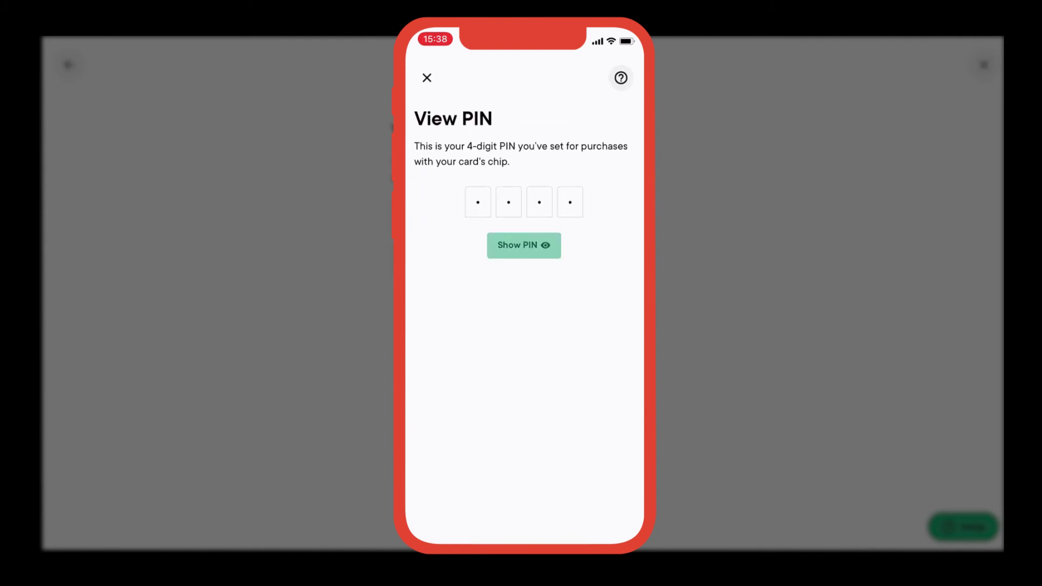
{"action": "left_click", "coordinate": [582, 226]}
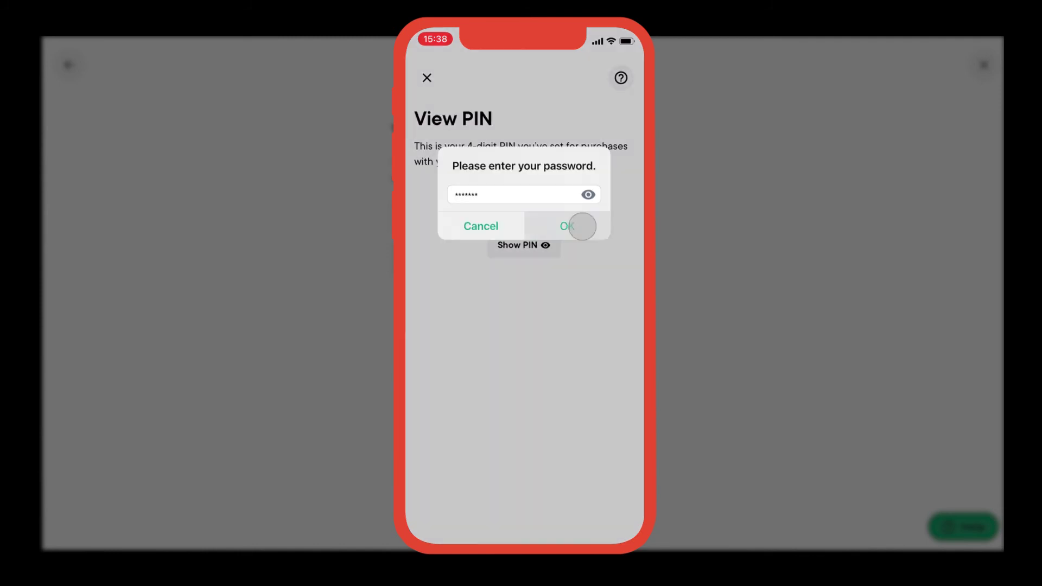